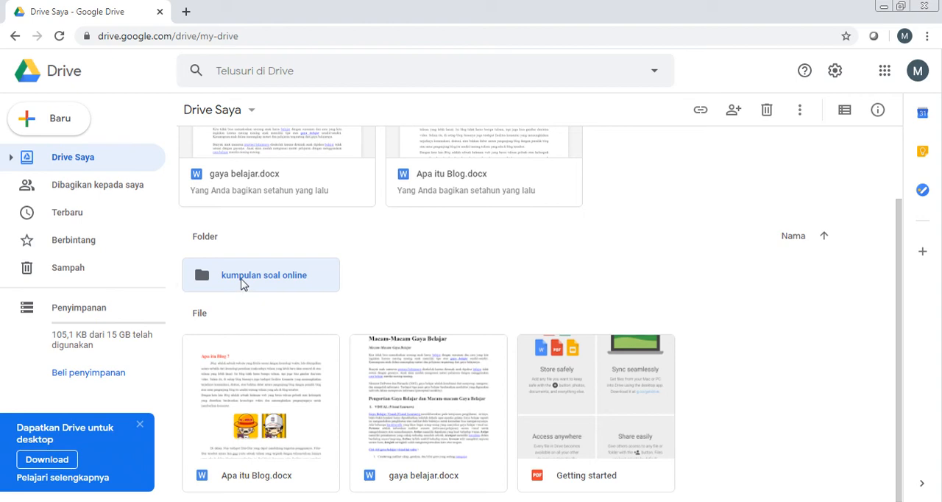
# Step: Create a blank Google Form inside the "kumpulan soal online" folder and dismiss the introductory tour
pyautogui.doubleClick(243, 279)
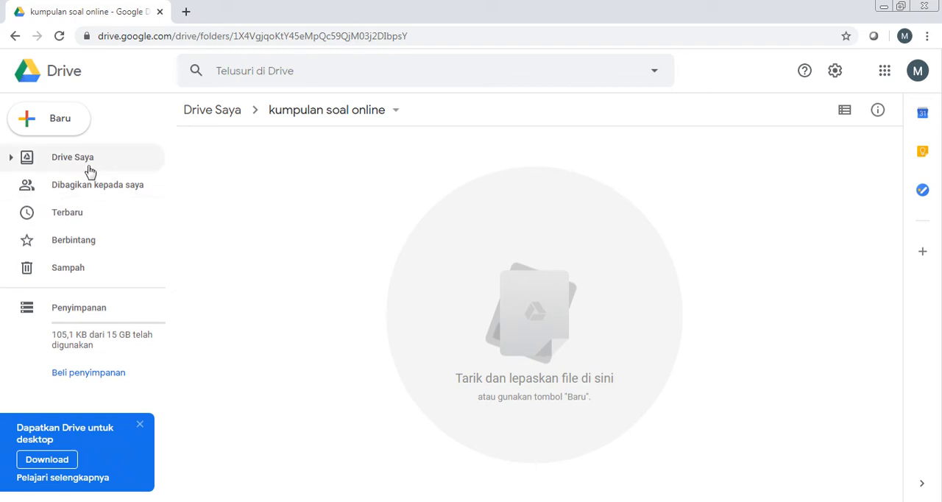
pyautogui.click(59, 124)
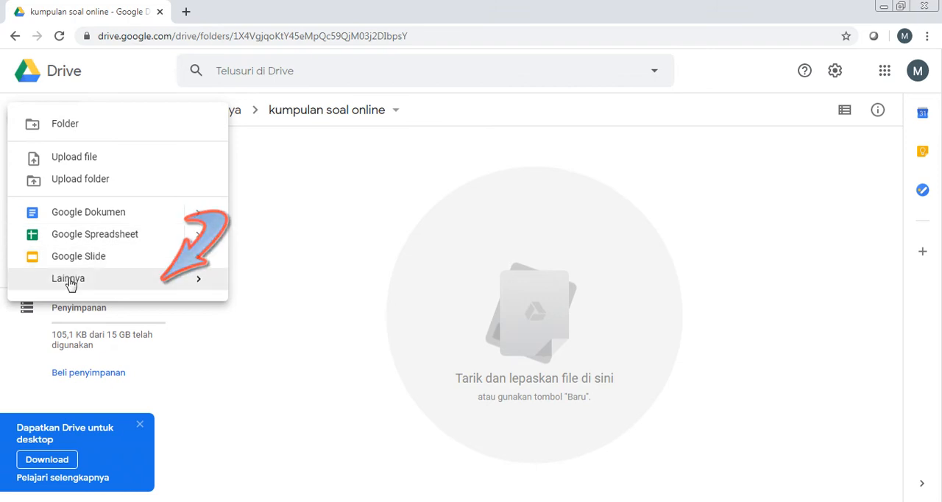
pyautogui.moveTo(70, 283)
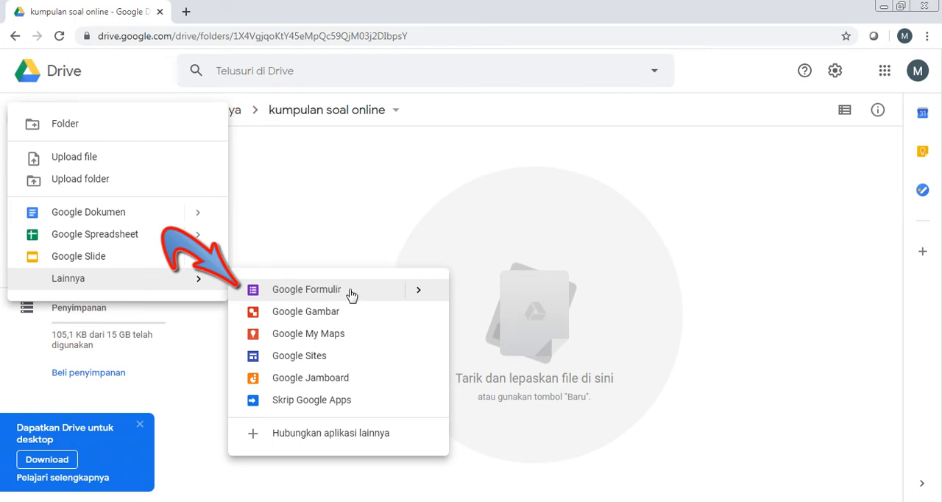
pyautogui.moveTo(419, 294)
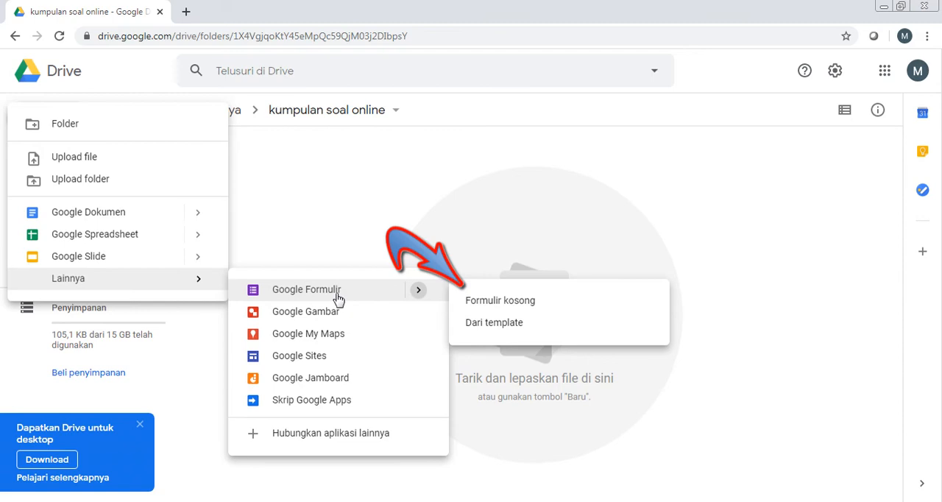
pyautogui.click(481, 303)
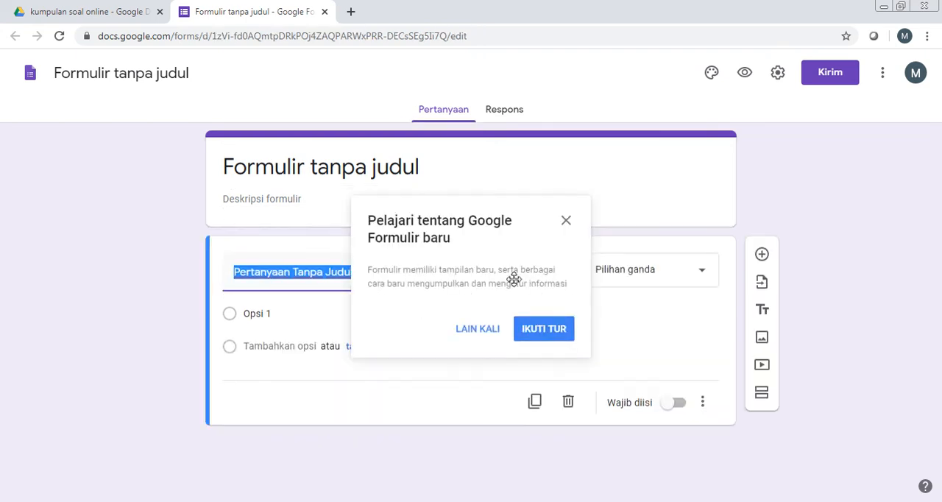
pyautogui.click(567, 225)
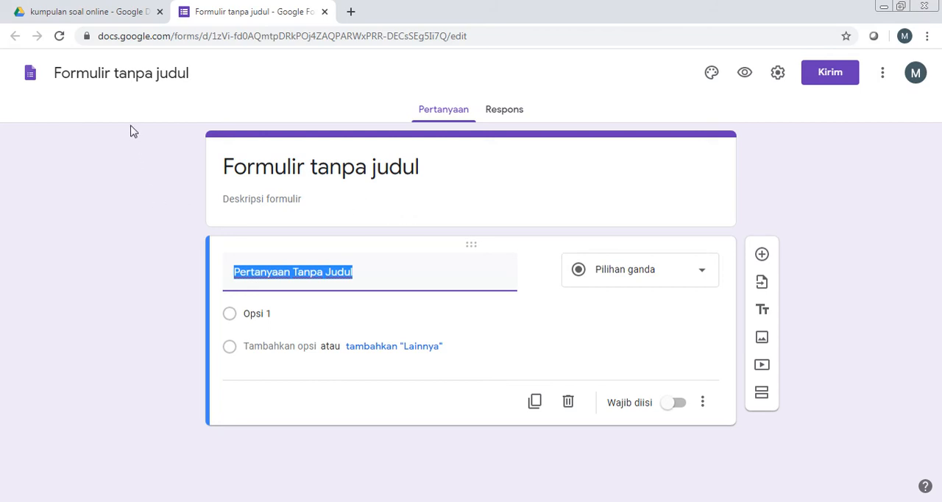
# Step: Name the form "PAT 2020 Matematika XI" and apply the same name as its title
pyautogui.click(121, 73)
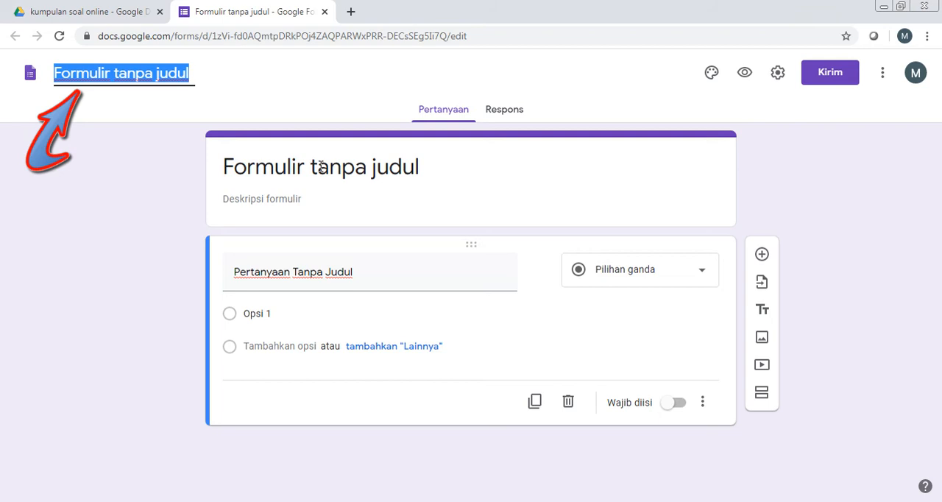
pyautogui.write('PAT')
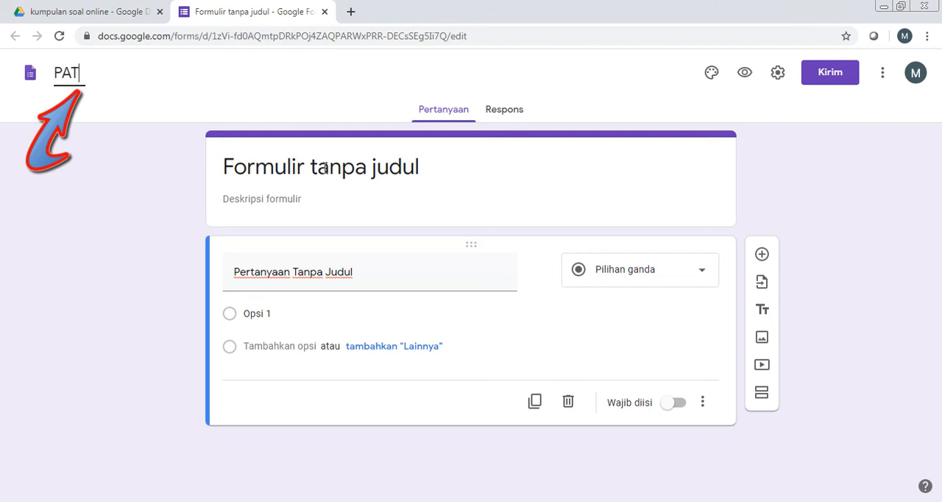
pyautogui.write(' 2020 M')
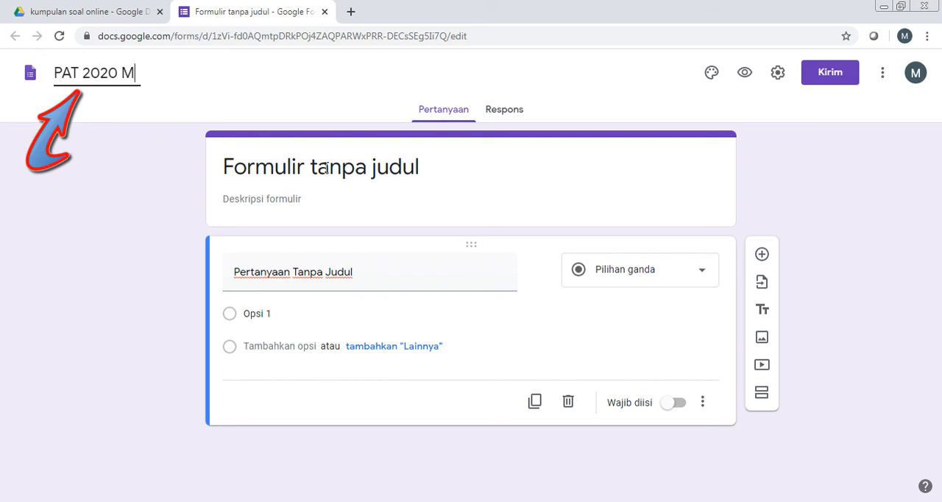
pyautogui.write('atemat')
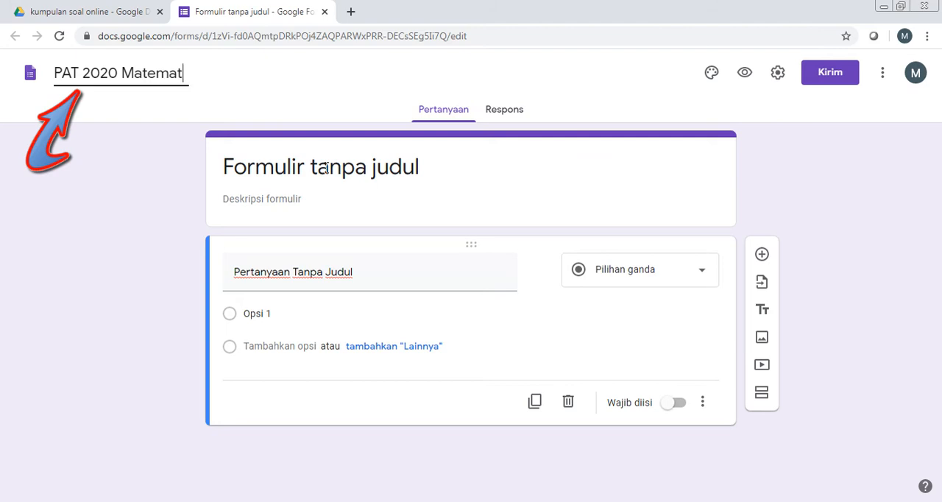
pyautogui.write('ika XI')
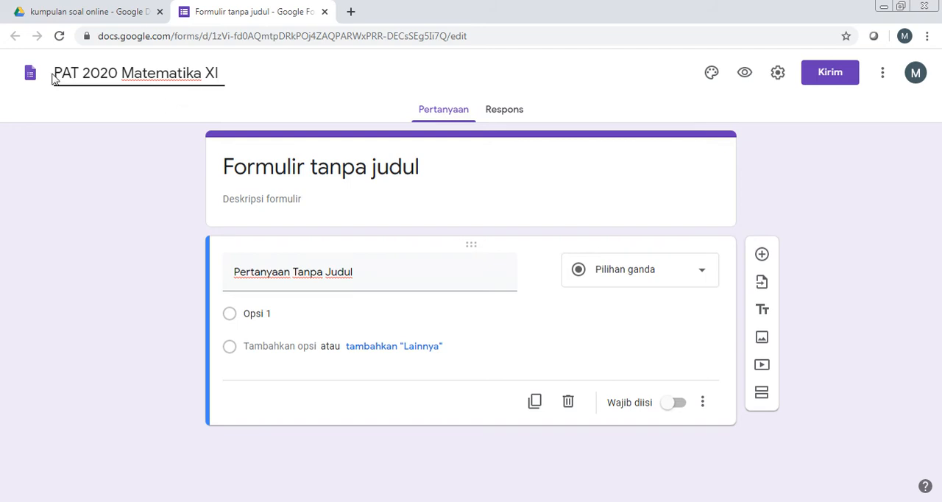
pyautogui.click(284, 169)
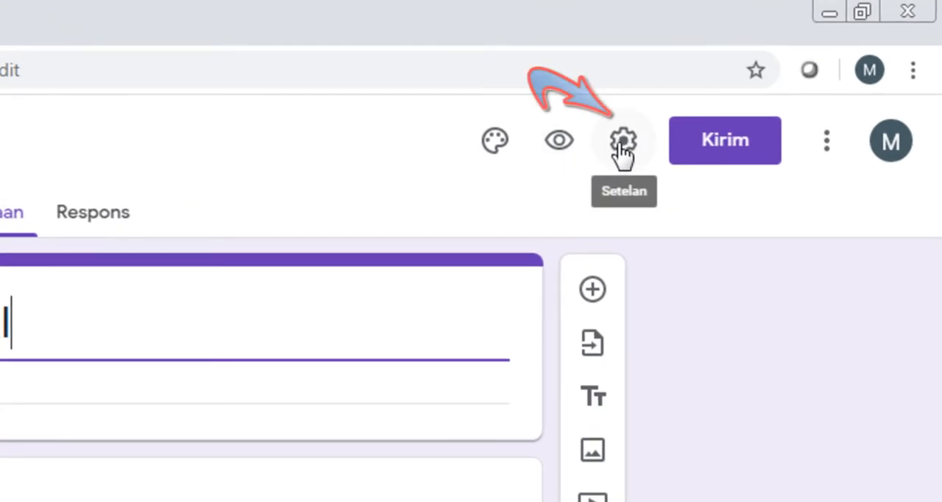
# Step: Open the form's general settings
pyautogui.click(623, 142)
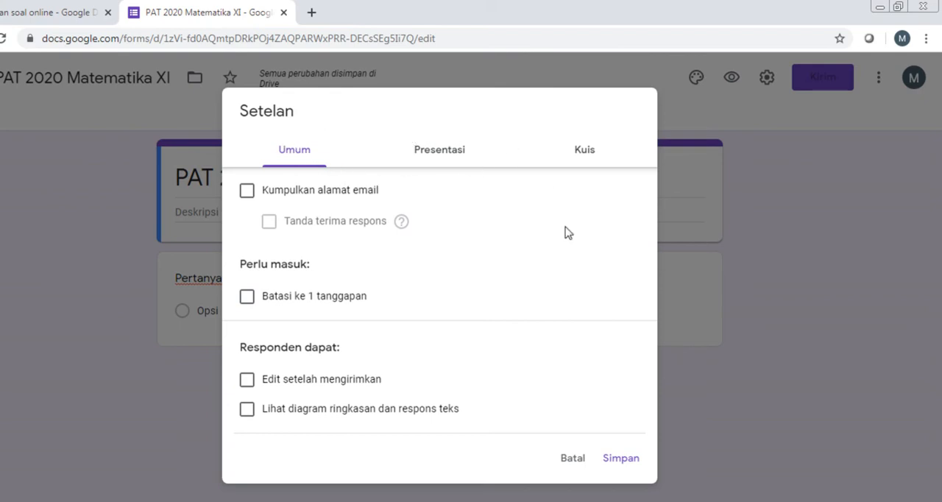
pyautogui.click(572, 459)
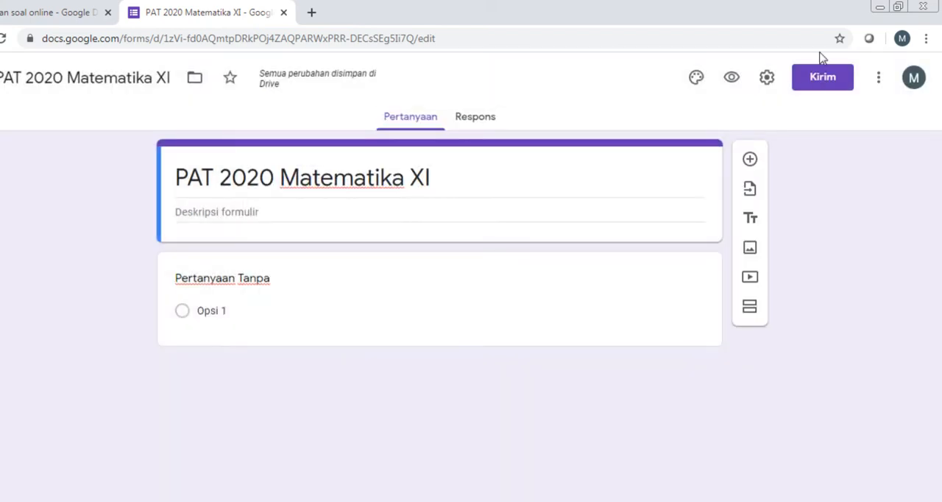
pyautogui.click(767, 78)
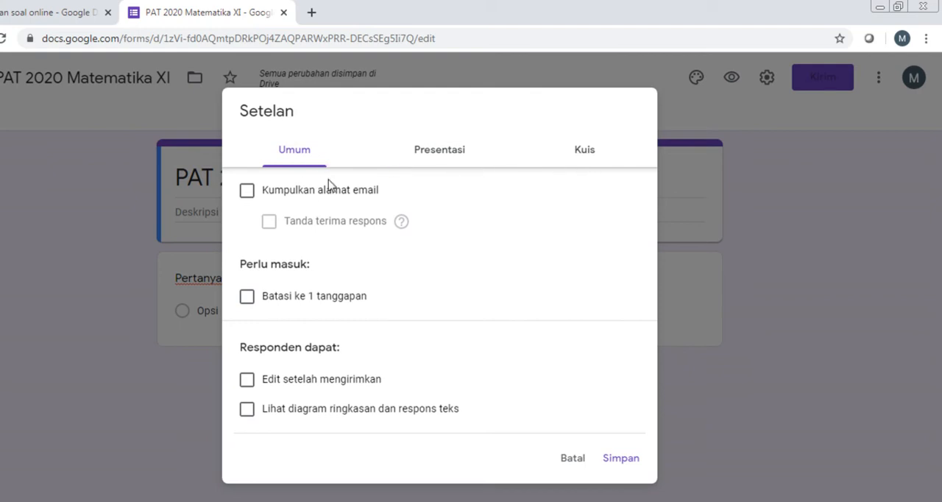
pyautogui.click(289, 158)
# Step: Try collecting respondents' email addresses with response receipts enabled
pyautogui.click(248, 193)
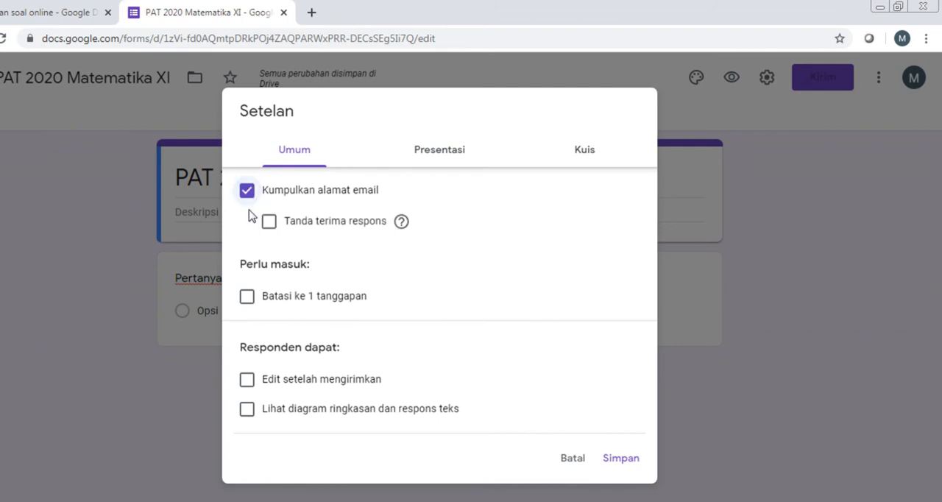
pyautogui.click(250, 194)
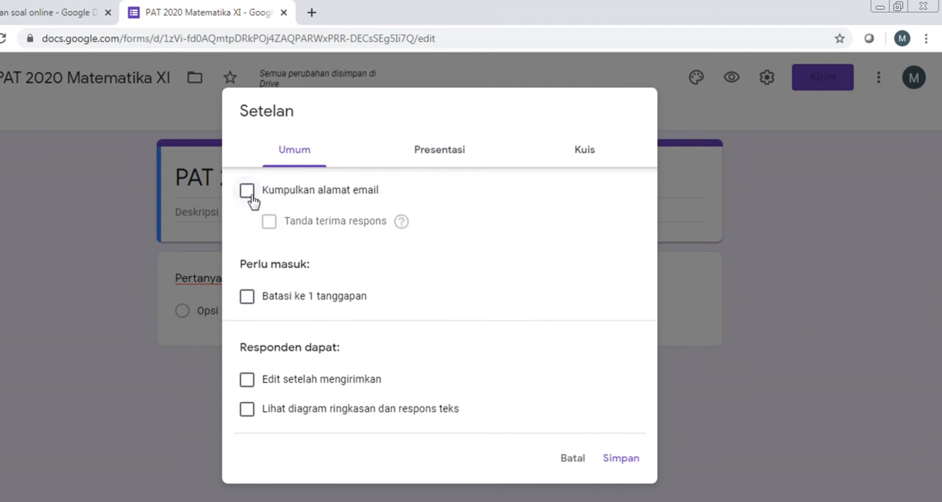
pyautogui.click(247, 194)
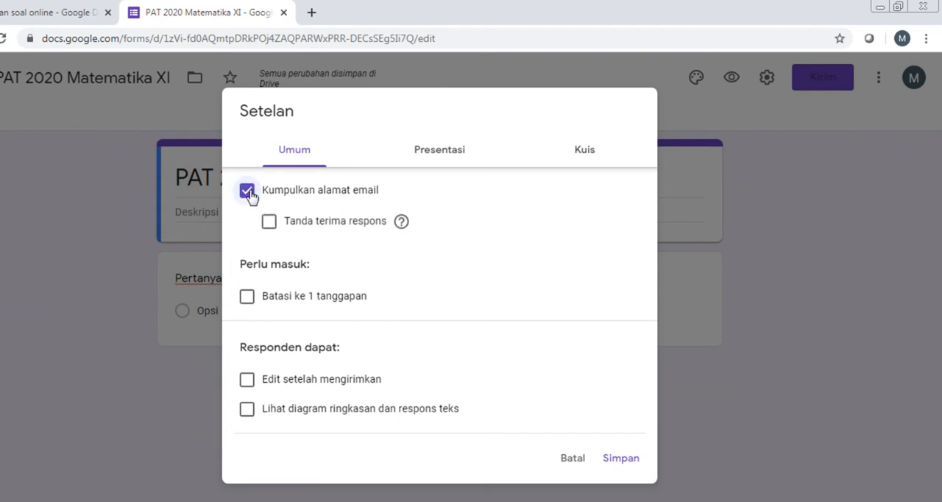
pyautogui.click(267, 225)
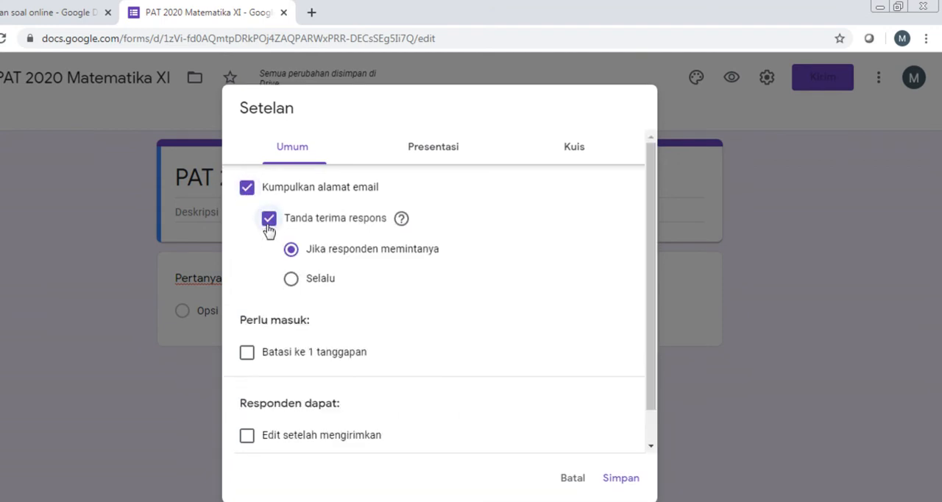
pyautogui.click(246, 190)
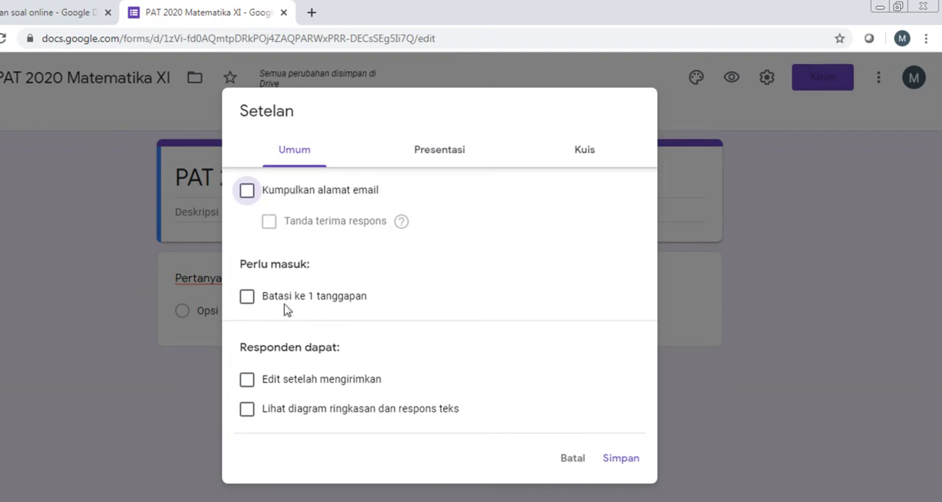
# Step: Limit respondents to 1 response and turn on shuffling of the question order
pyautogui.click(247, 298)
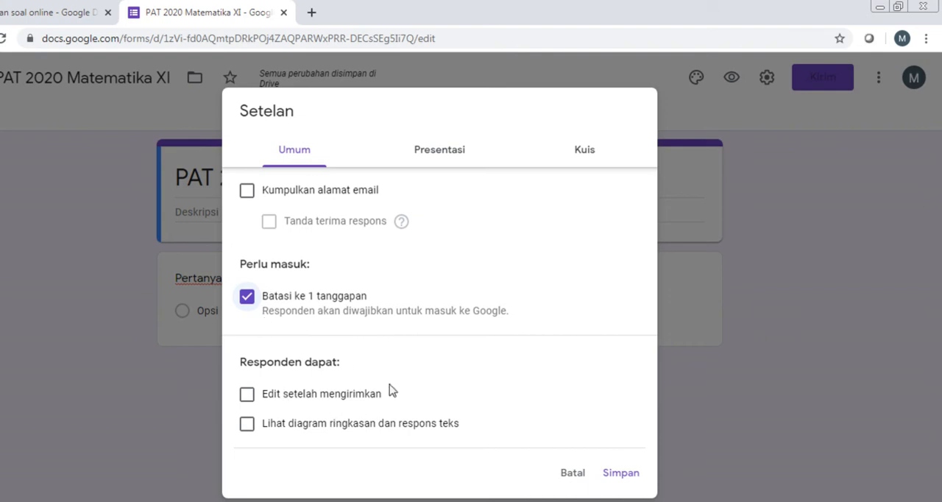
pyautogui.click(441, 152)
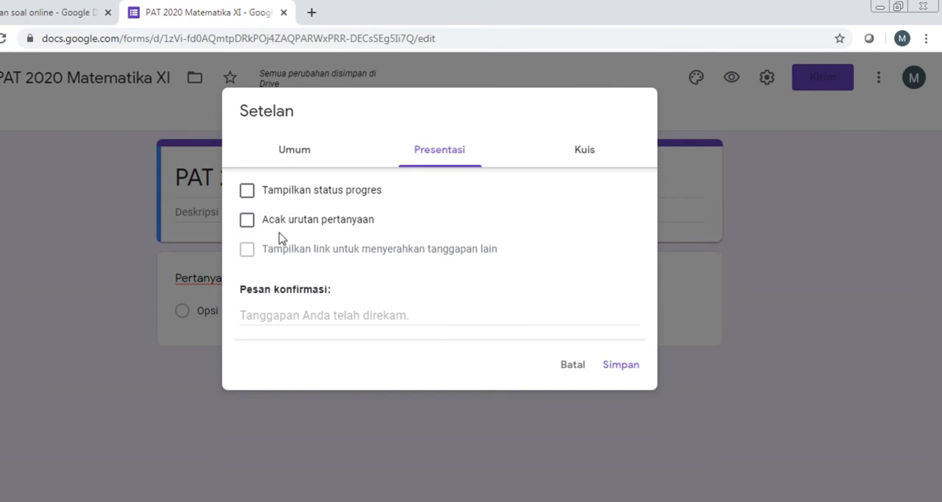
pyautogui.click(248, 223)
pyautogui.click(247, 222)
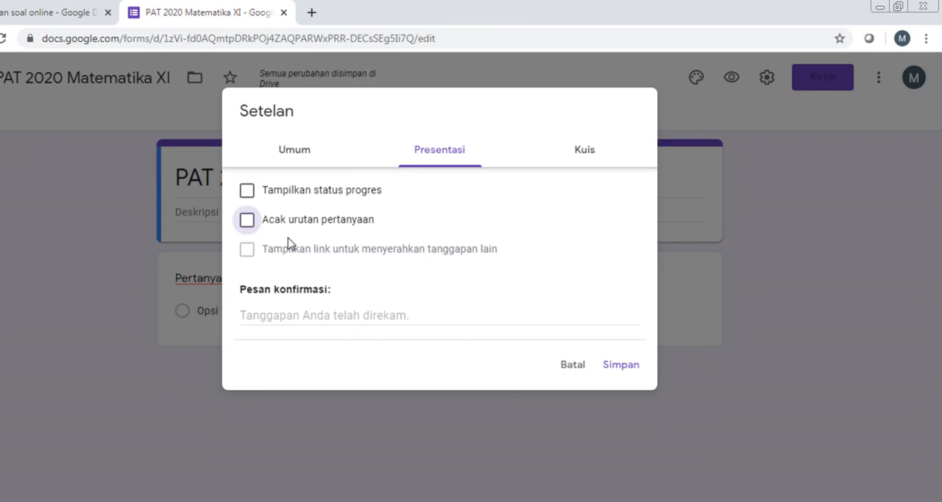
pyautogui.click(247, 223)
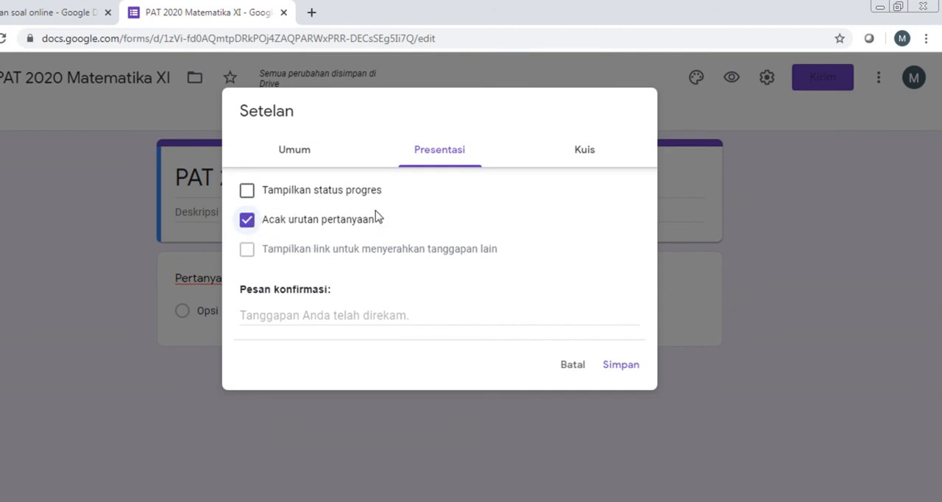
pyautogui.click(249, 225)
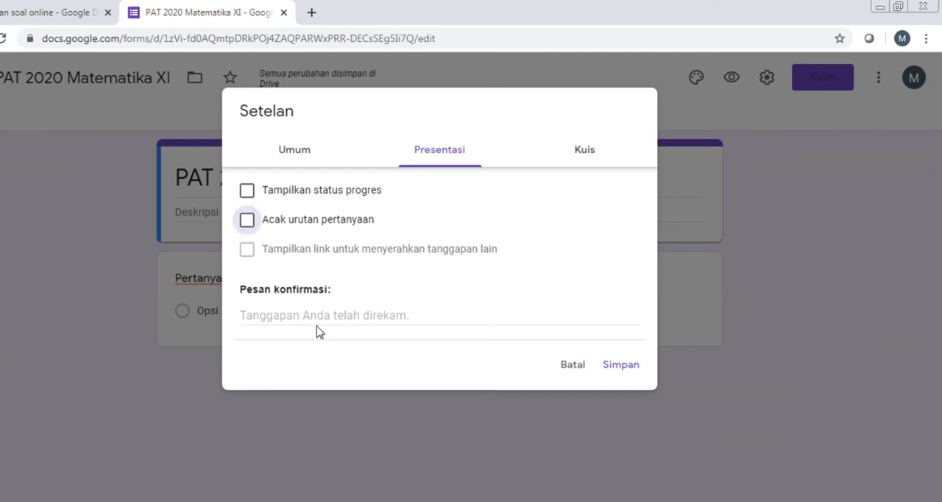
pyautogui.click(250, 228)
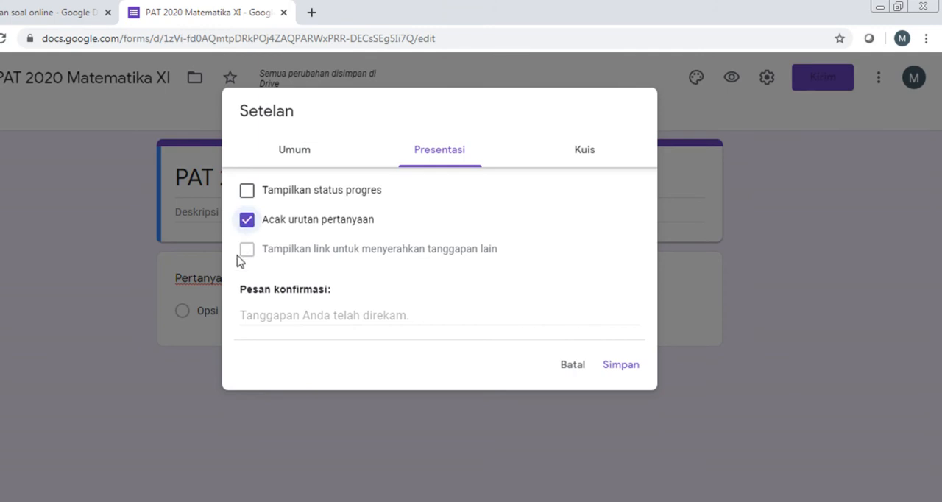
# Step: Set the confirmation message to "Terima kasih Anda sudah mengerjakan soal dengan baik."
pyautogui.click(260, 318)
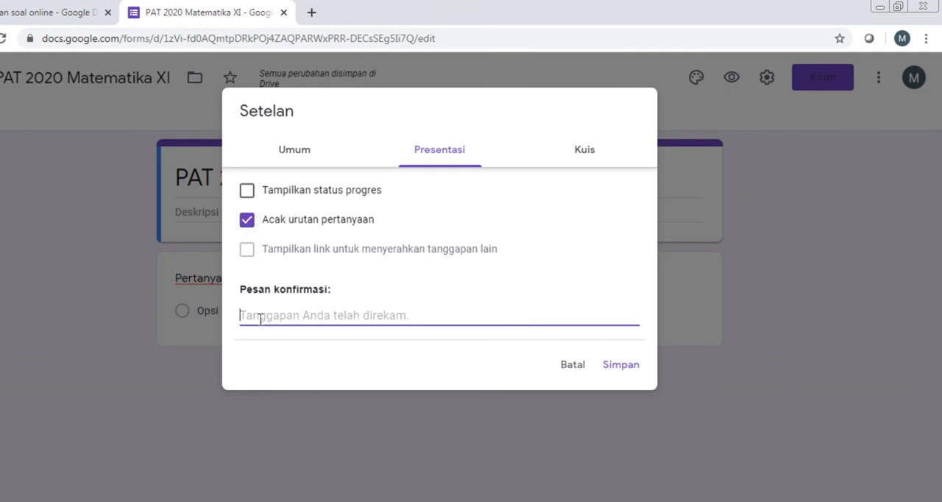
pyautogui.write('T')
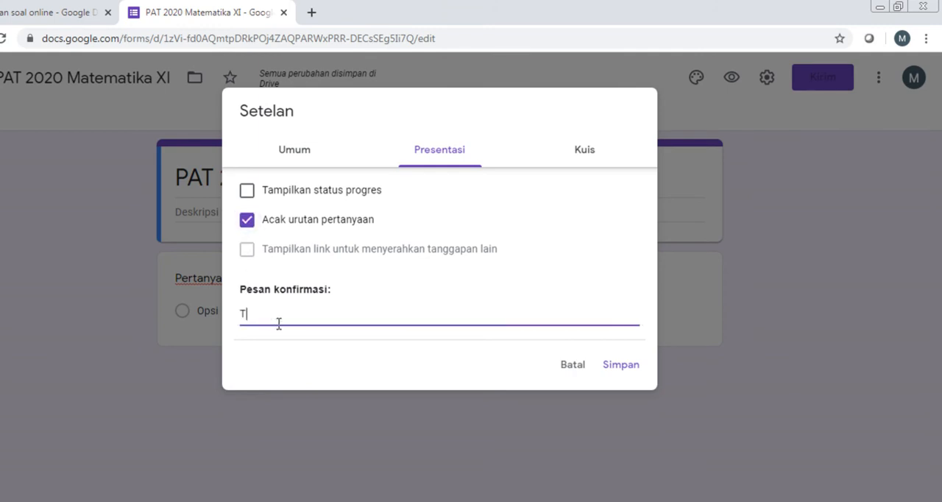
pyautogui.write('erima kasih Anda sudah ')
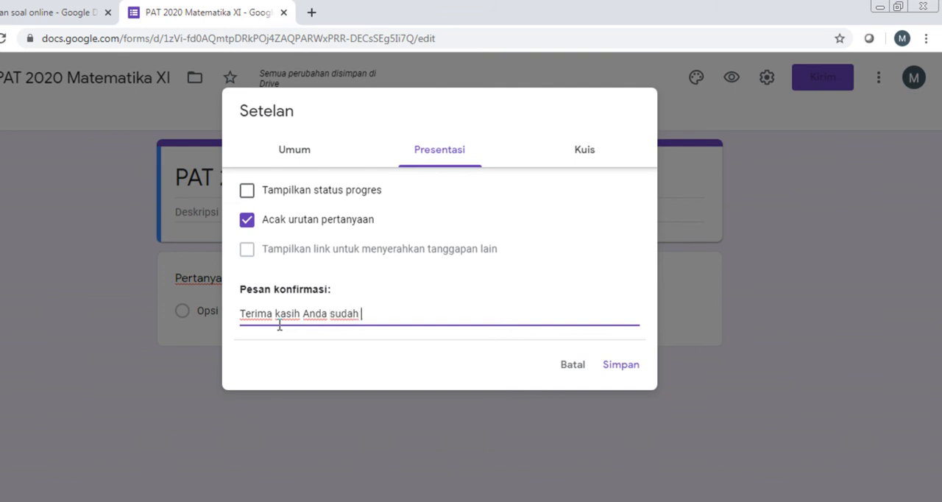
pyautogui.write('mengerjakan soal ')
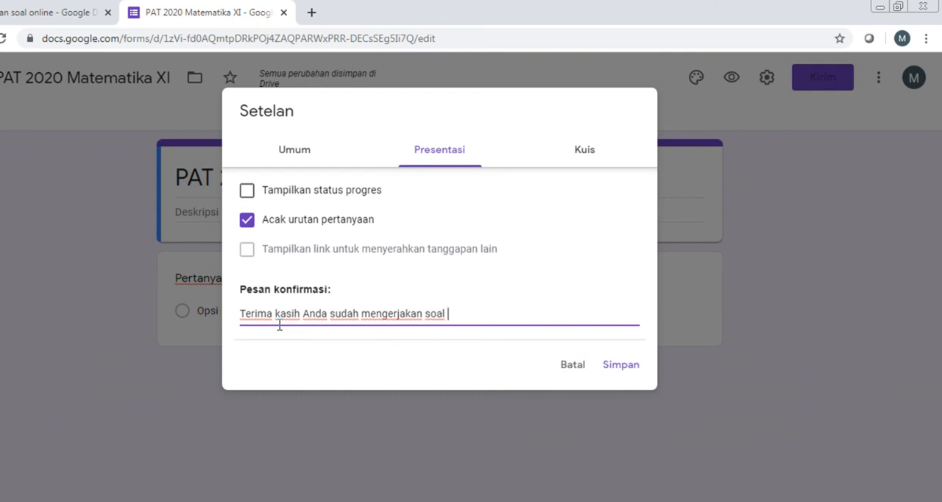
pyautogui.write('dengan baik.')
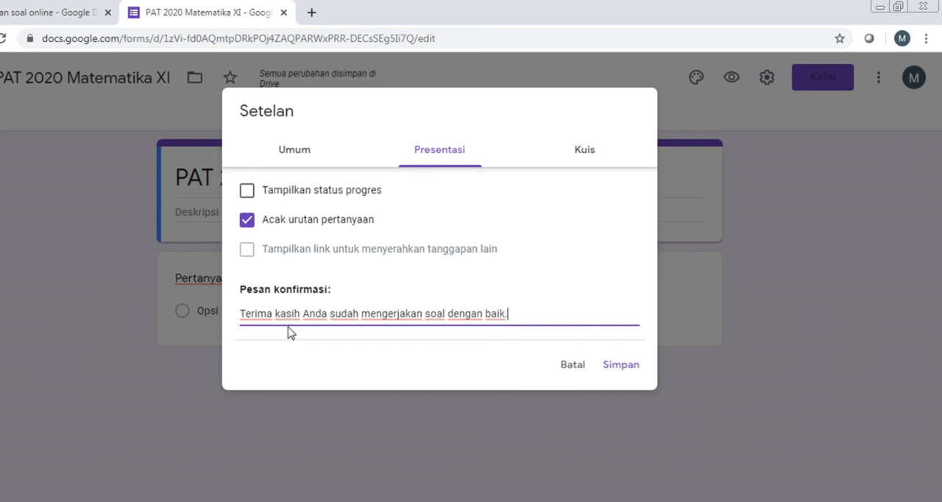
pyautogui.moveTo(241, 314); pyautogui.dragTo(527, 321)
pyautogui.click(527, 317)
# Step: Recheck the general and presentation settings, and make the form a quiz
pyautogui.click(303, 160)
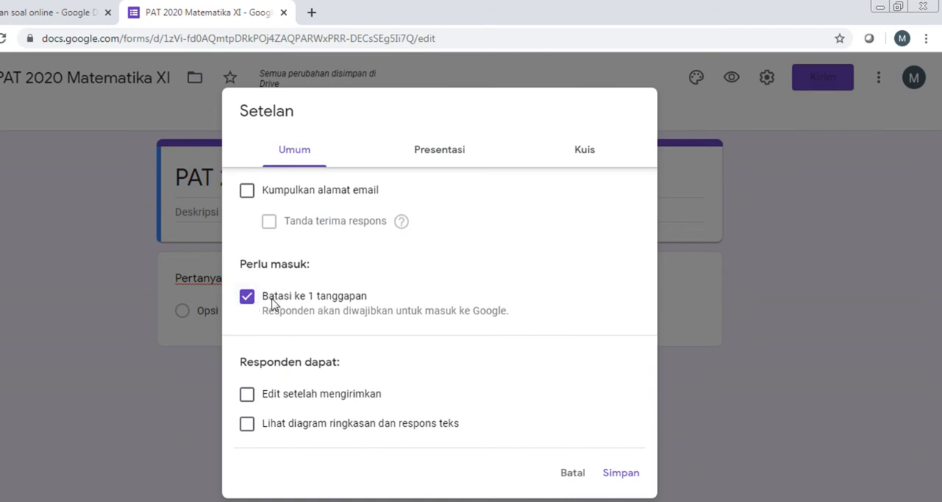
pyautogui.click(441, 153)
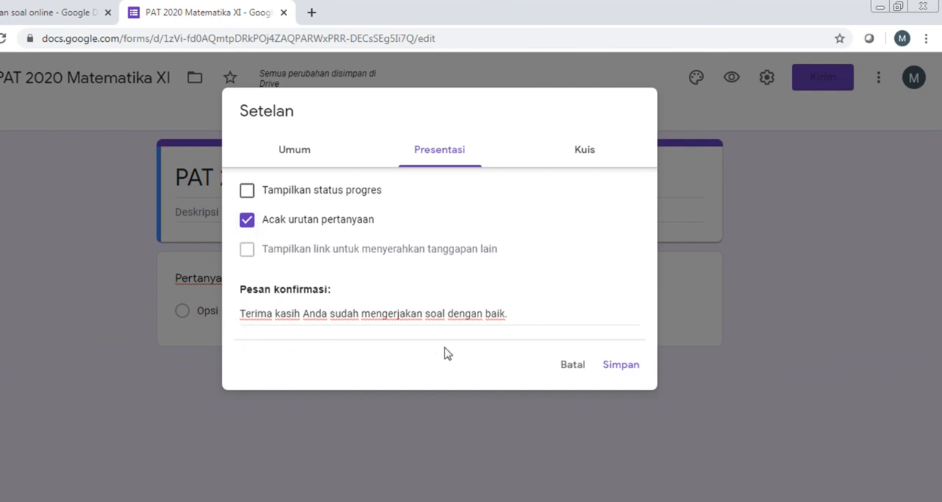
pyautogui.click(586, 157)
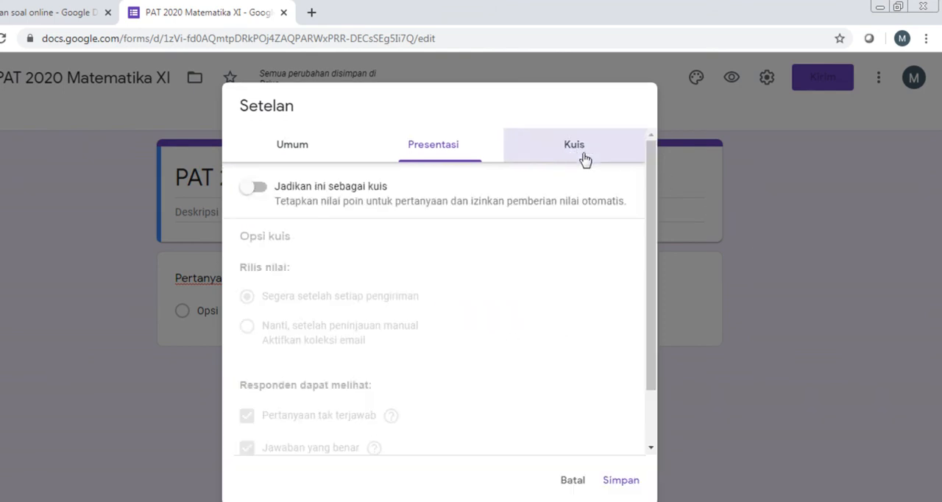
pyautogui.click(249, 190)
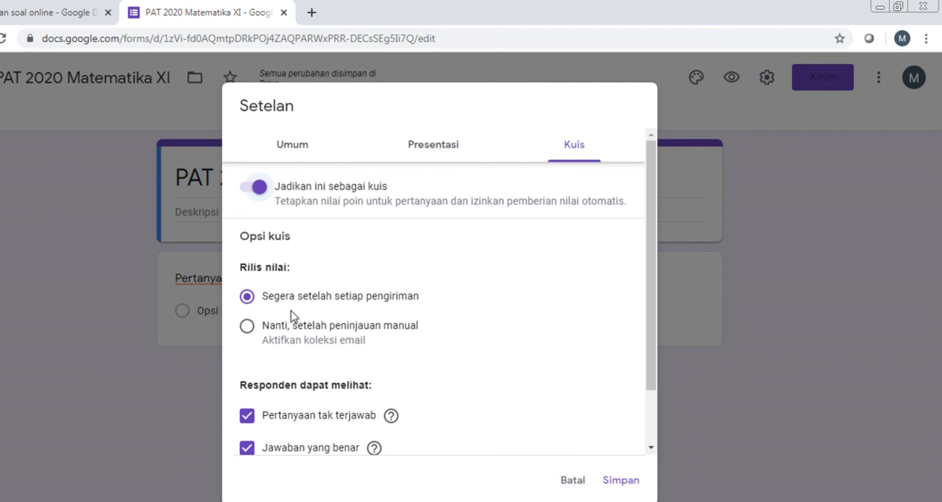
# Step: Set the quiz to release grades later, after manual review, and stop respondents from seeing missed questions and correct answers
pyautogui.click(248, 328)
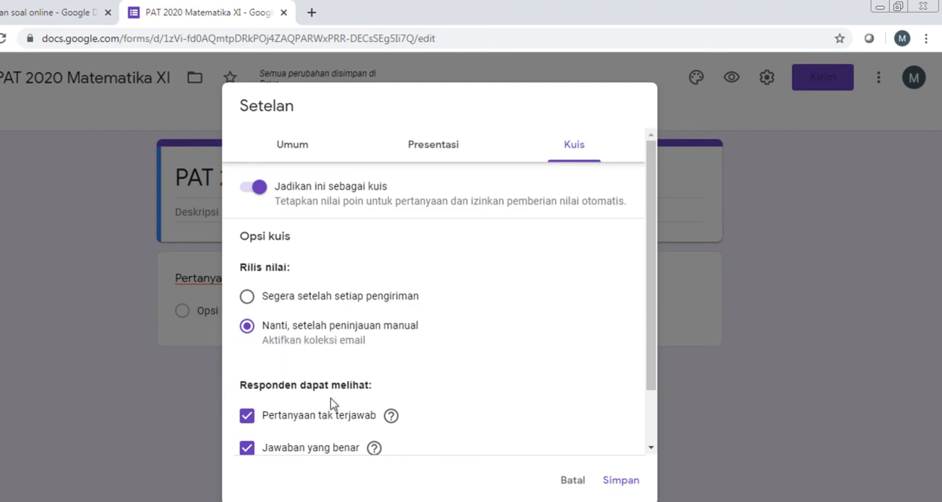
pyautogui.click(250, 419)
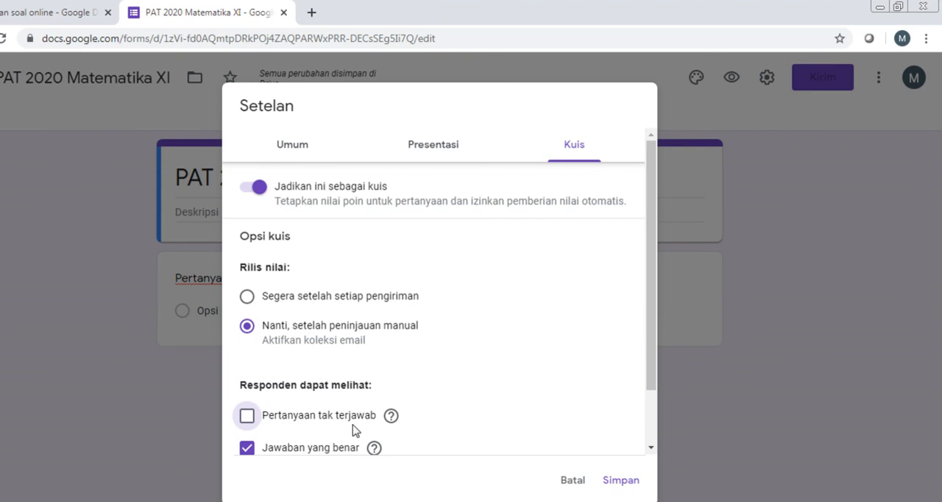
pyautogui.click(248, 448)
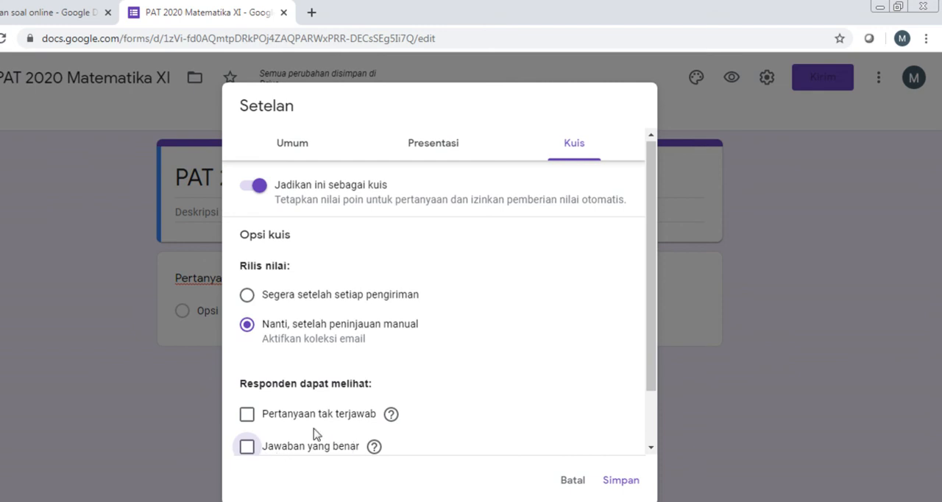
pyautogui.click(248, 449)
pyautogui.click(257, 188)
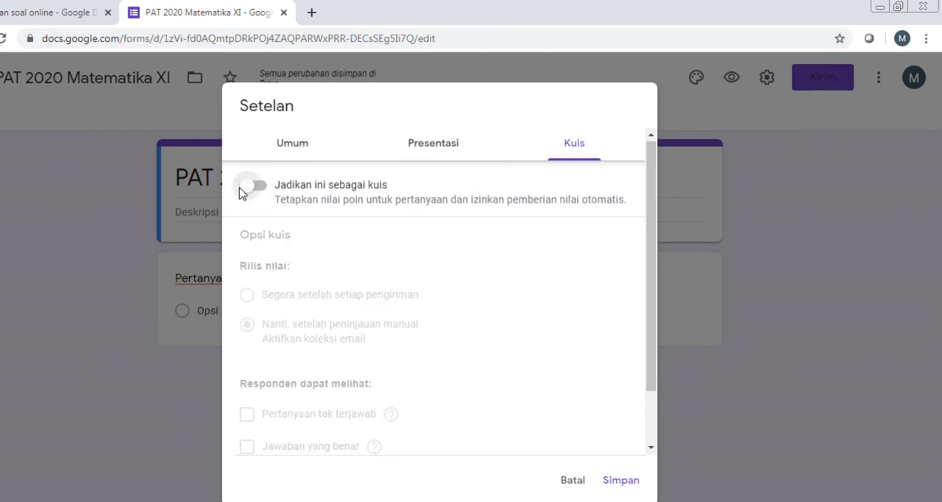
pyautogui.click(247, 191)
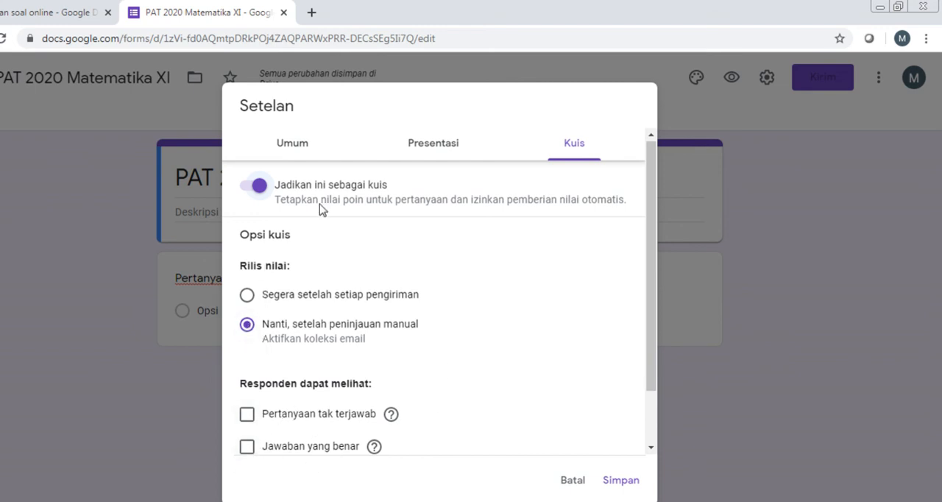
# Step: Turn off the collection of respondents' email addresses, recheck the presentation and quiz options, and save the form settings
pyautogui.click(293, 150)
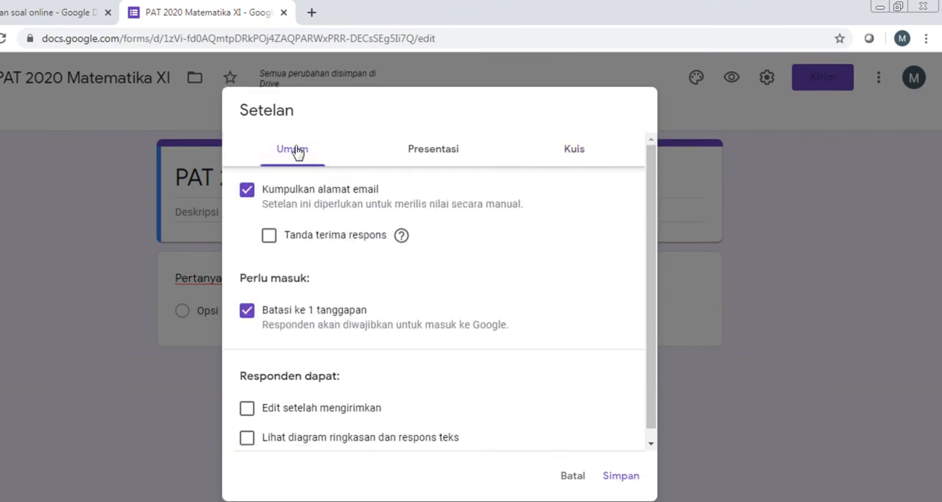
pyautogui.click(249, 196)
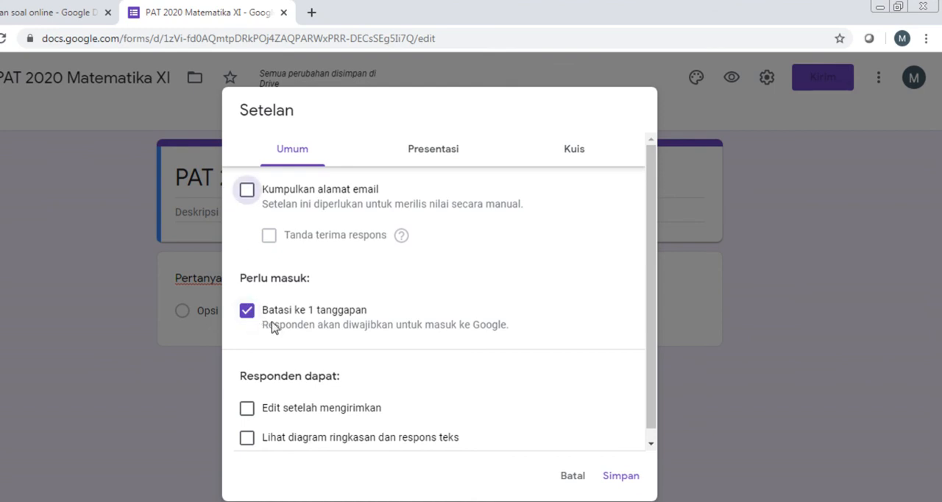
pyautogui.click(414, 151)
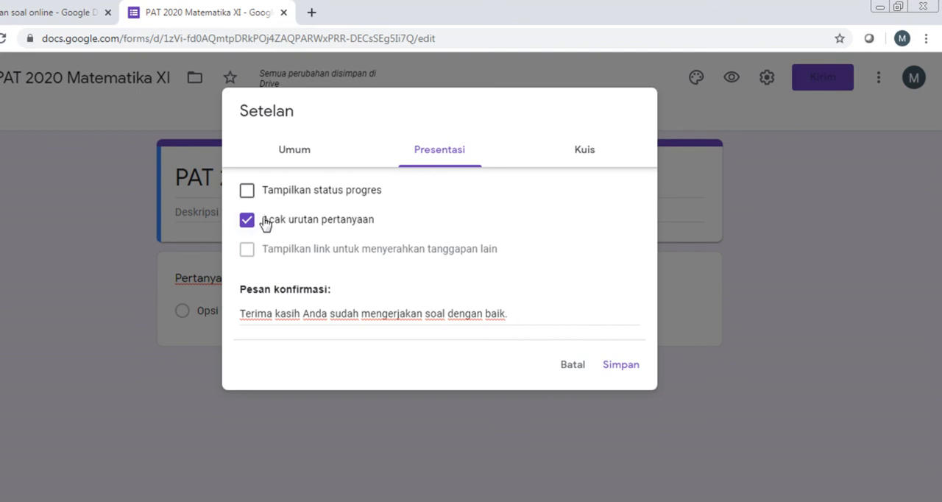
pyautogui.click(583, 151)
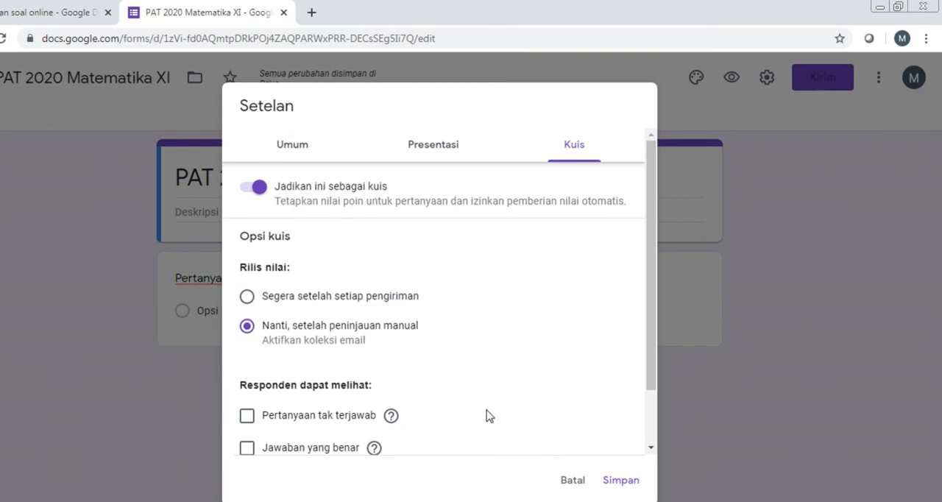
pyautogui.click(617, 483)
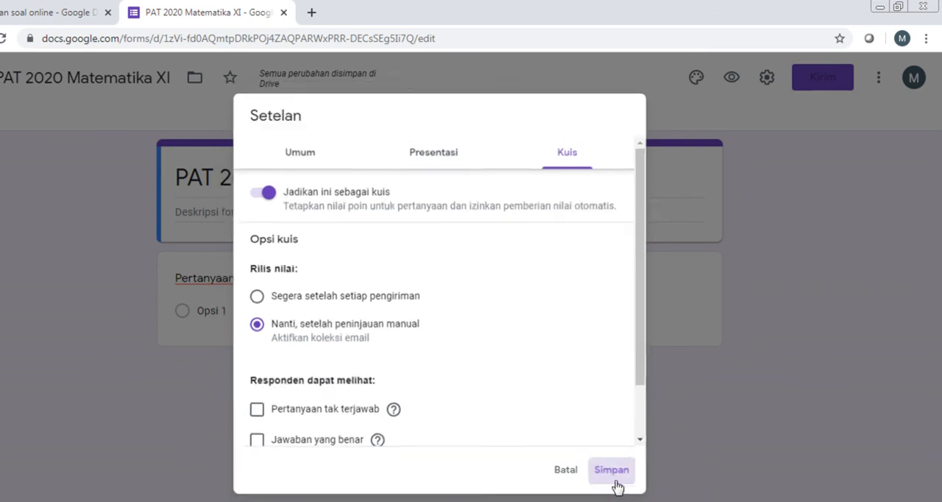